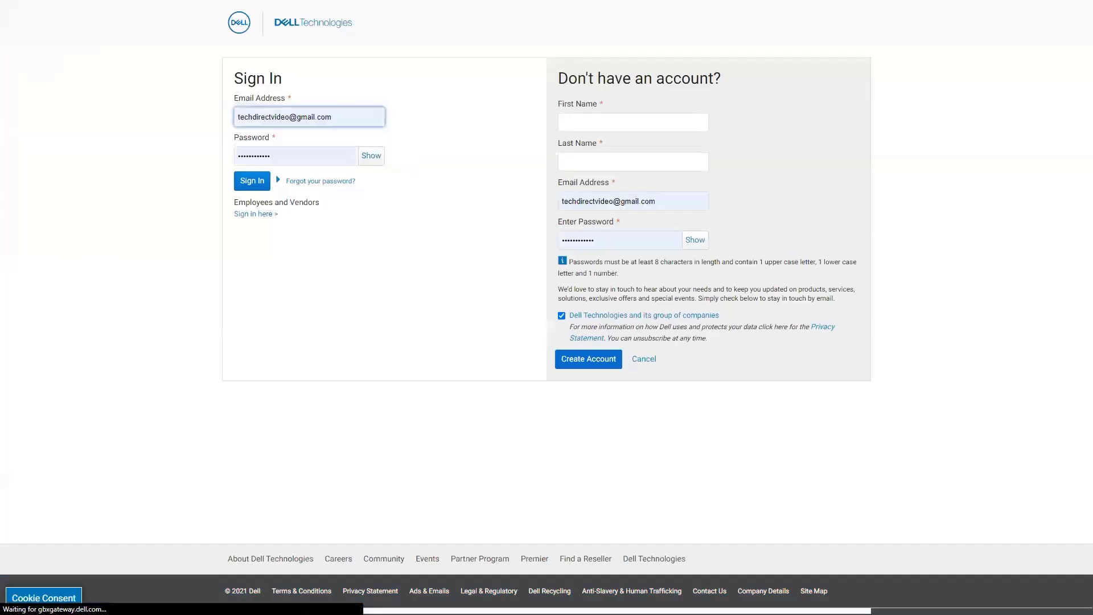
# Create the new account with a first name, last name and password, then paste the emailed verification code
pyautogui.click(591, 126)
pyautogui.write('Selfdispatch')
pyautogui.click(629, 162)
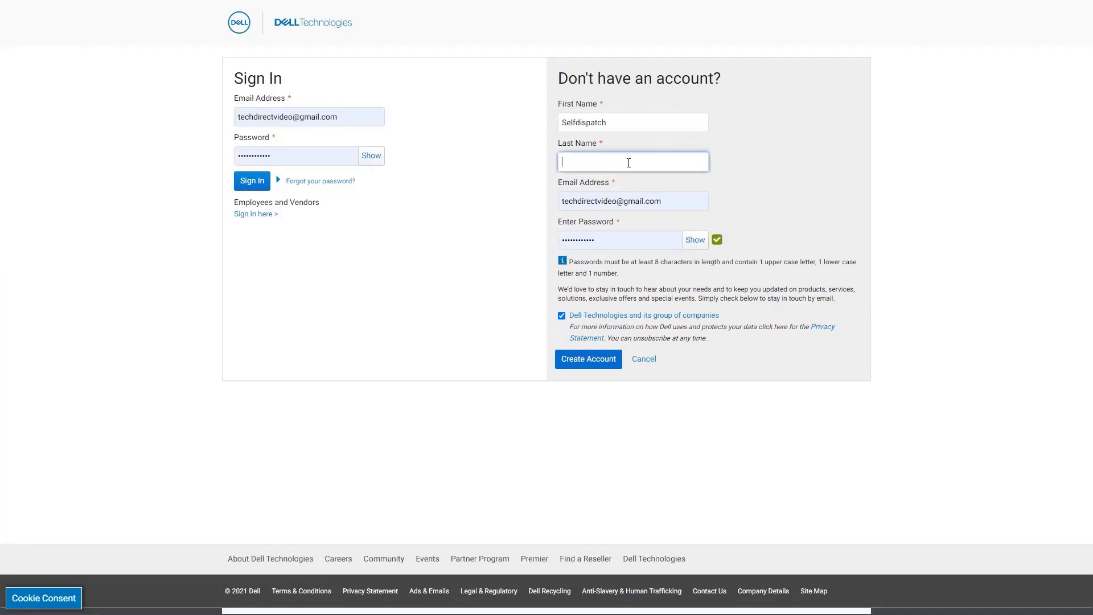
pyautogui.write('Demo')
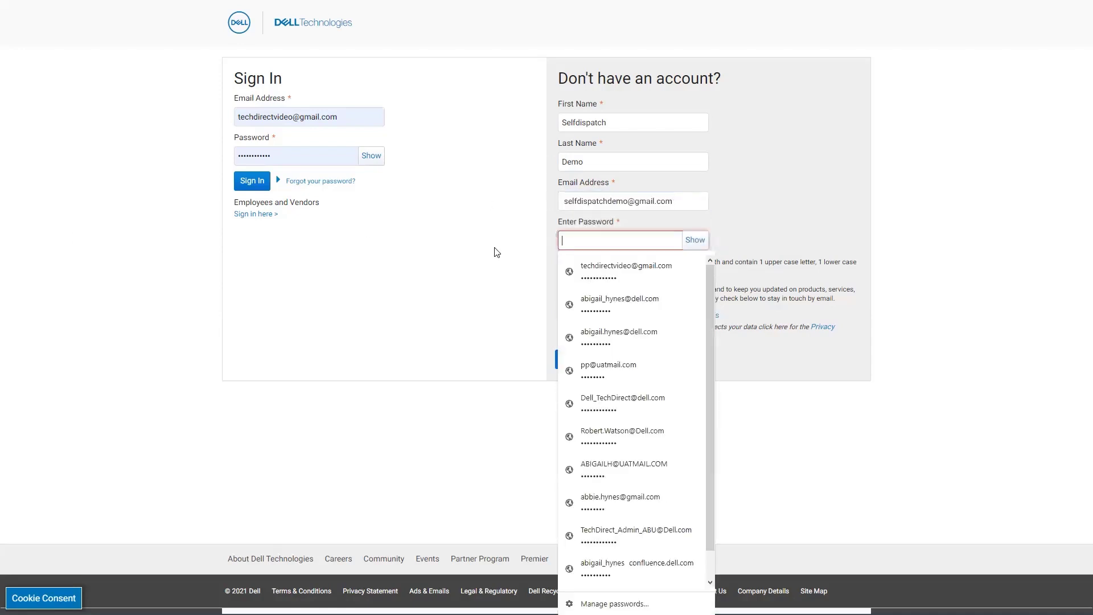
pyautogui.write('••••••••••')
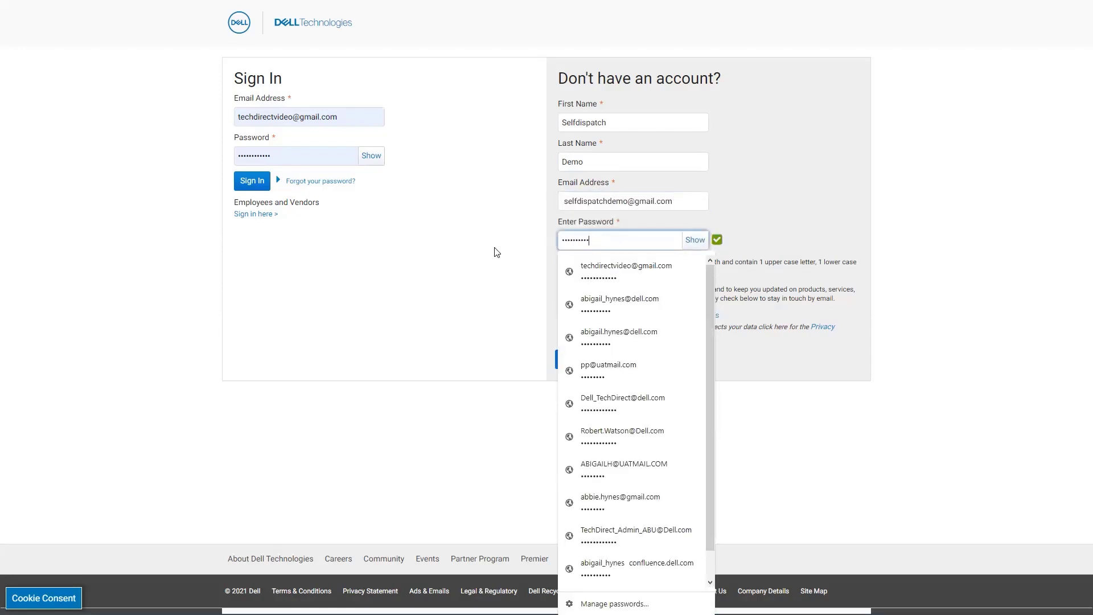
pyautogui.click(570, 358)
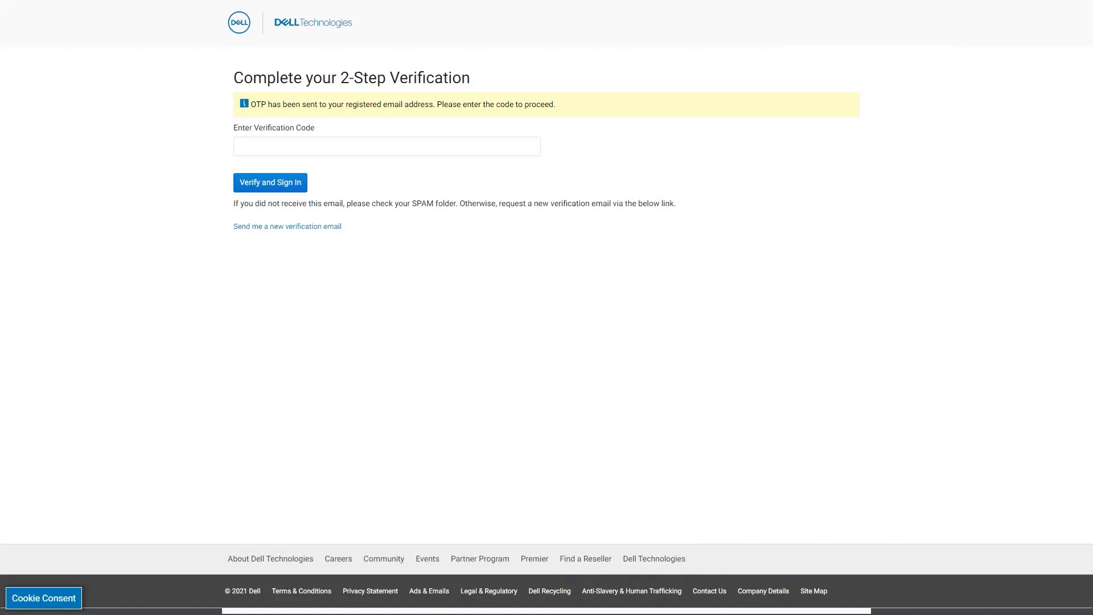
pyautogui.click(346, 152)
pyautogui.hotkey('ctrl', 'v')
# Verify the account with the pasted code, scroll through the TechDirect Terms of Use and agree
pyautogui.click(262, 182)
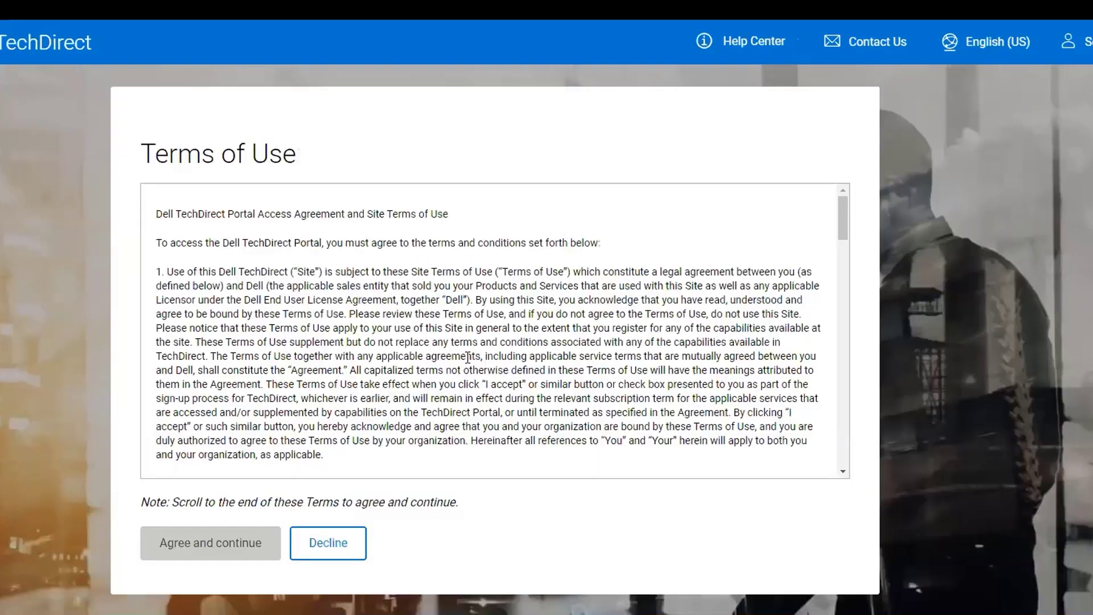
pyautogui.moveTo(841, 218); pyautogui.dragTo(832, 458)
pyautogui.click(242, 550)
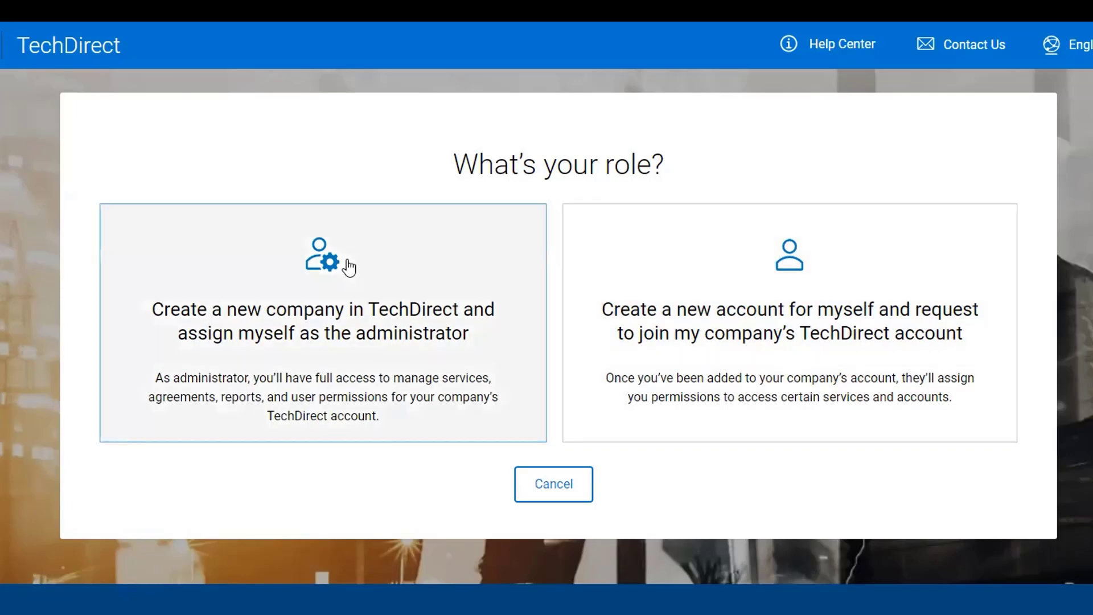
# Choose to create a new company as administrator and set the country to United States
pyautogui.click(349, 266)
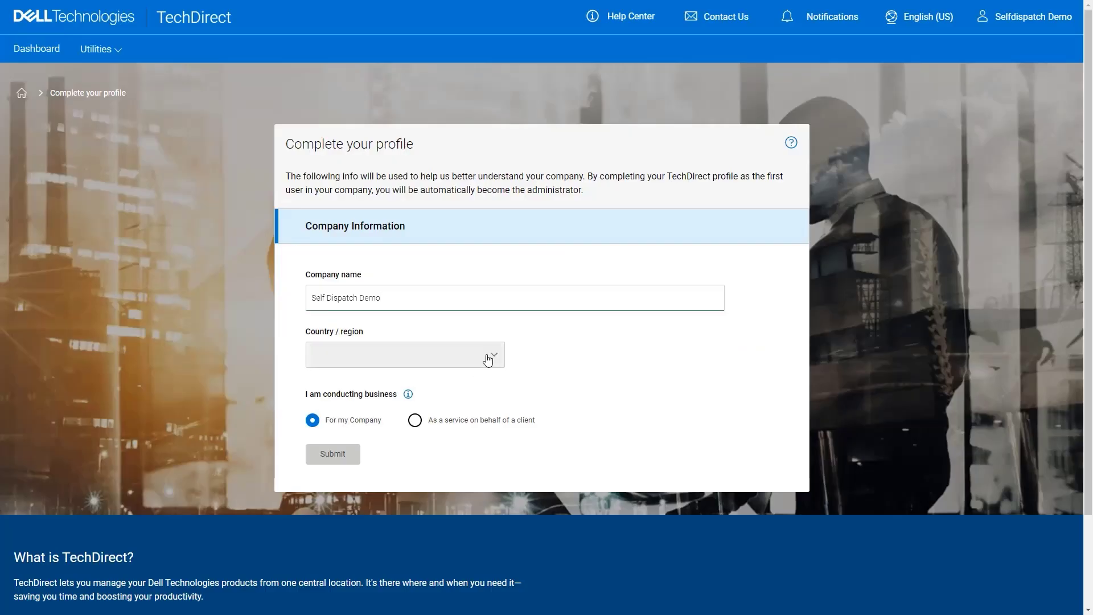
pyautogui.click(488, 353)
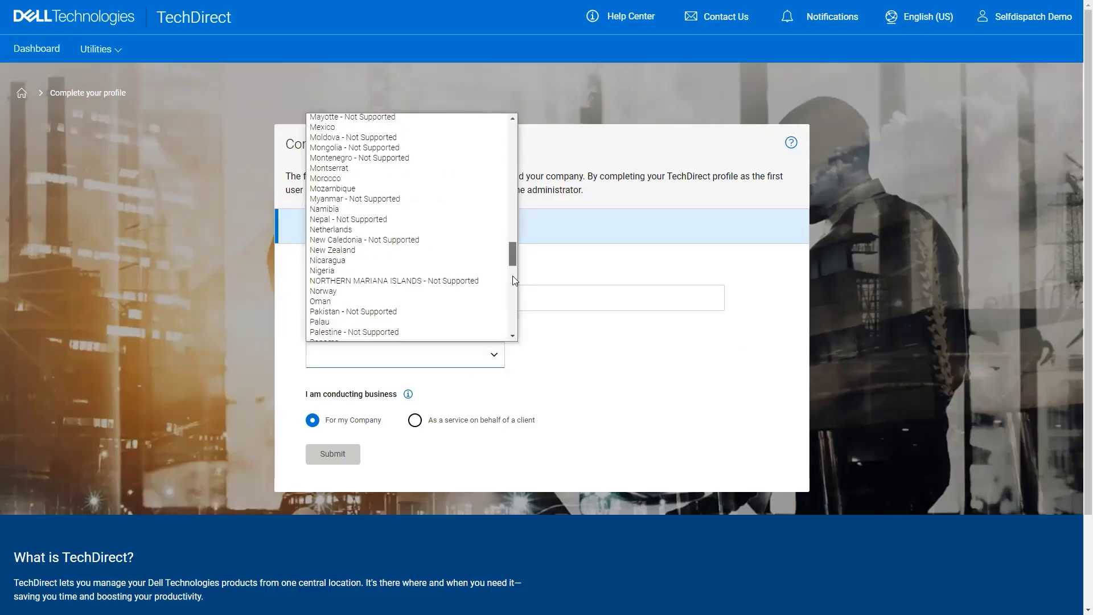
pyautogui.scroll(-5, 435, 256)
pyautogui.click(433, 287)
# Enter Texas as the state plus the street address, city and zip code, then submit the profile
pyautogui.click(538, 350)
pyautogui.write('Te')
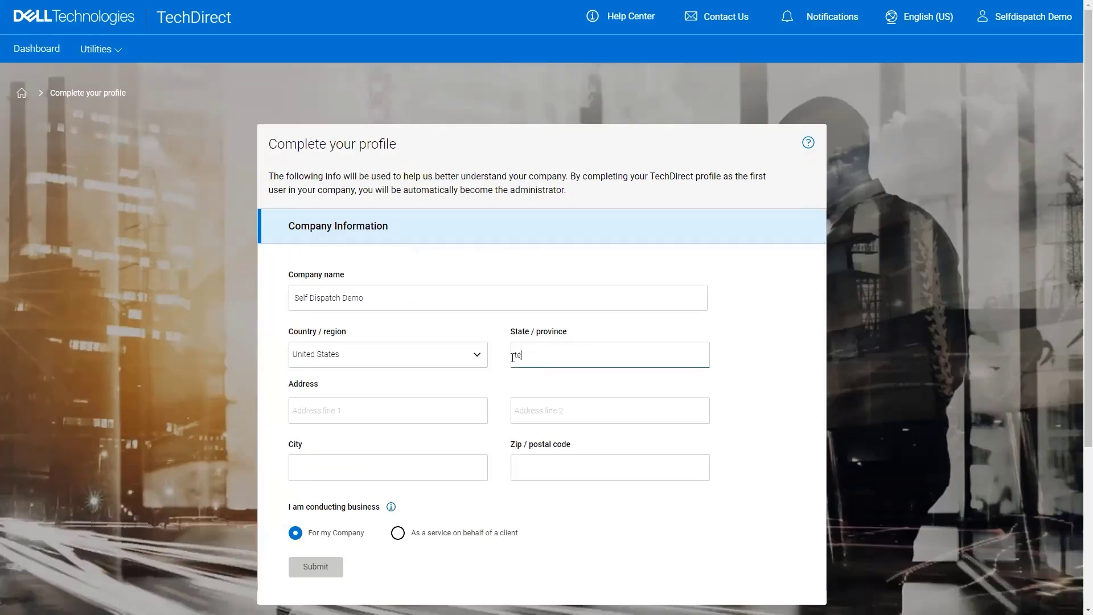
pyautogui.write('xas')
pyautogui.click(339, 408)
pyautogui.write('1 Dell Way')
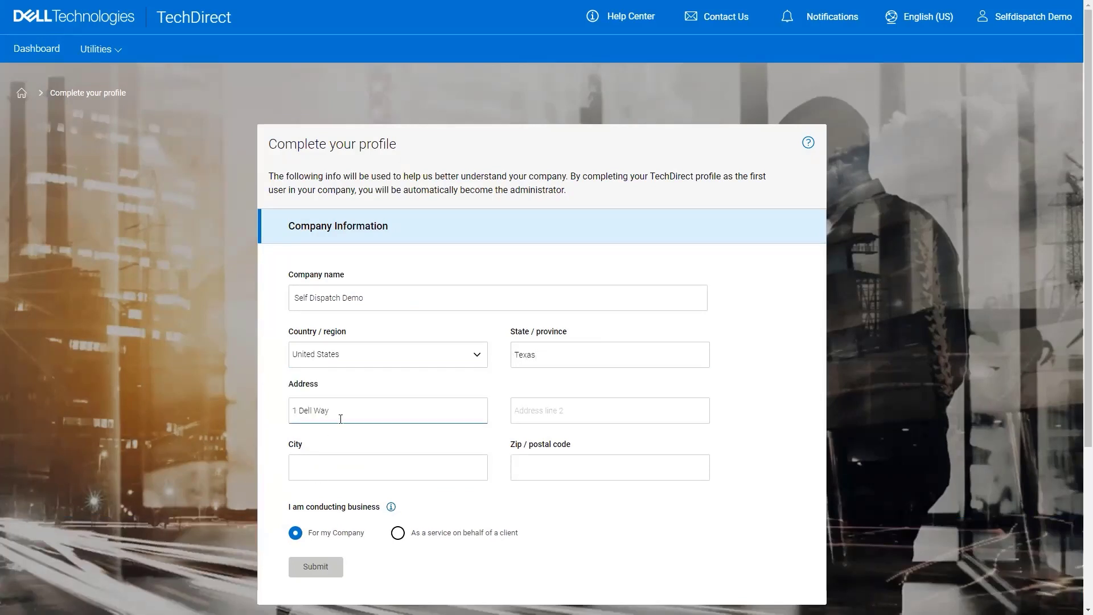
pyautogui.click(336, 473)
pyautogui.write('Round Rock')
pyautogui.click(559, 464)
pyautogui.write('78682')
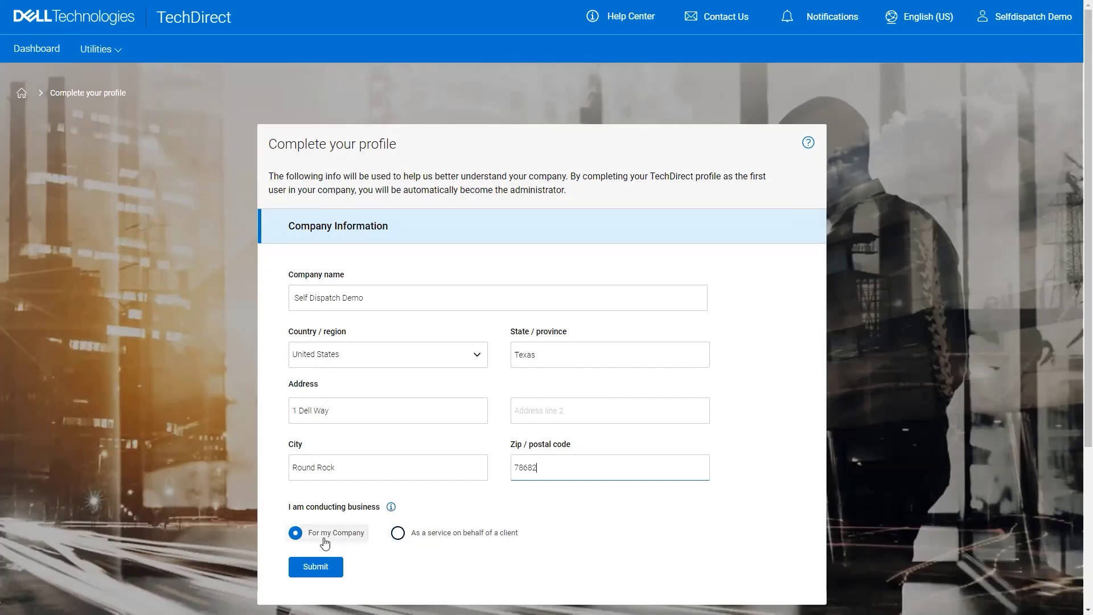
pyautogui.click(315, 560)
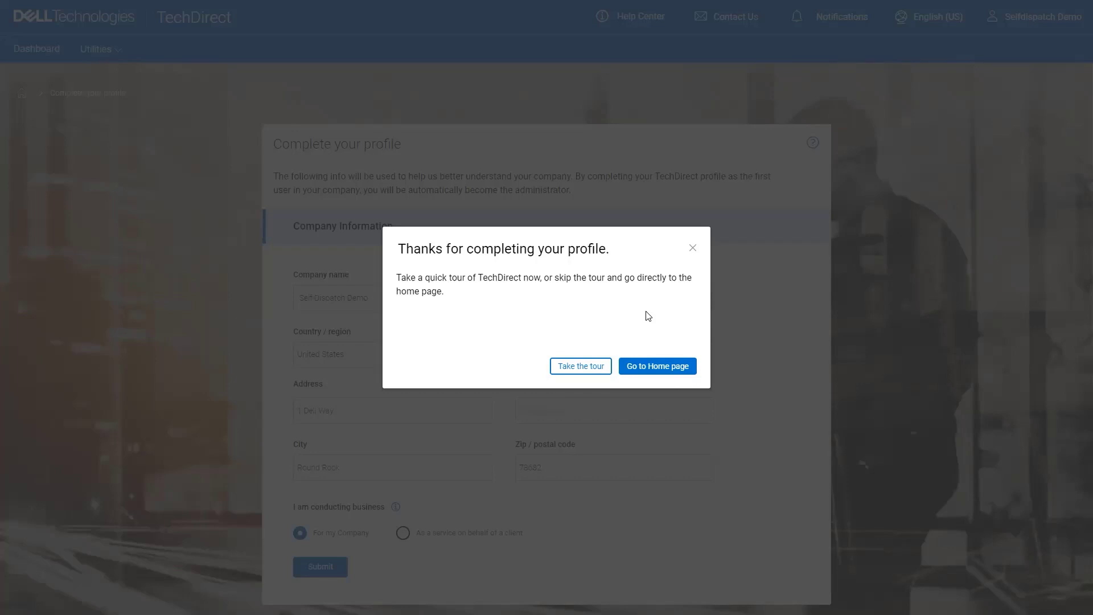
# Skip the quick tour and go to the TechDirect home page
pyautogui.click(652, 368)
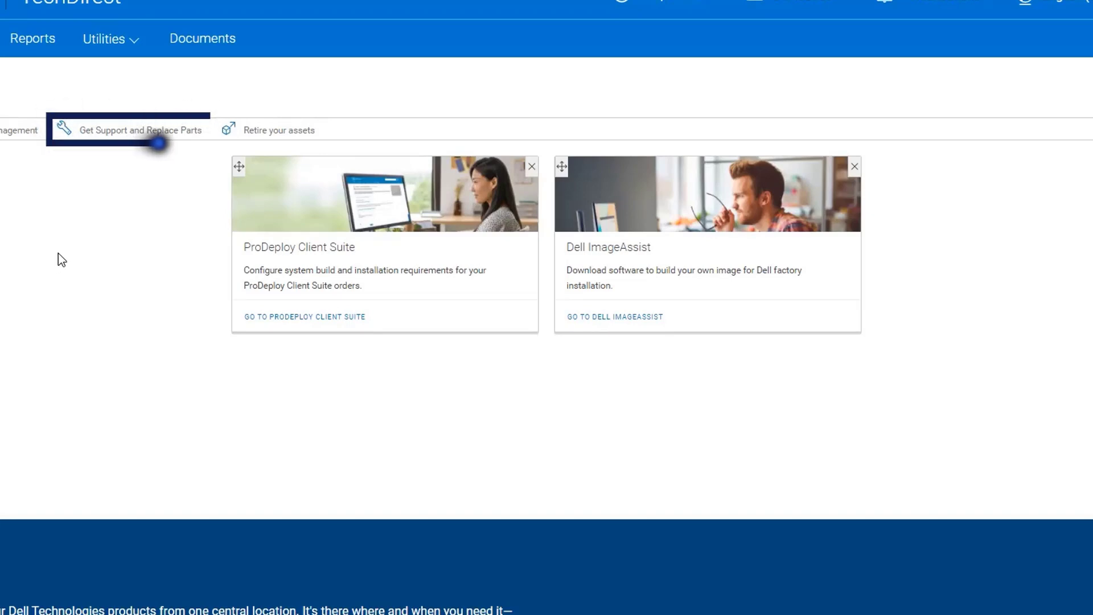
# Activate Self-Dispatch from the Get Support and Replace Parts services to open its enrollment form
pyautogui.click(119, 131)
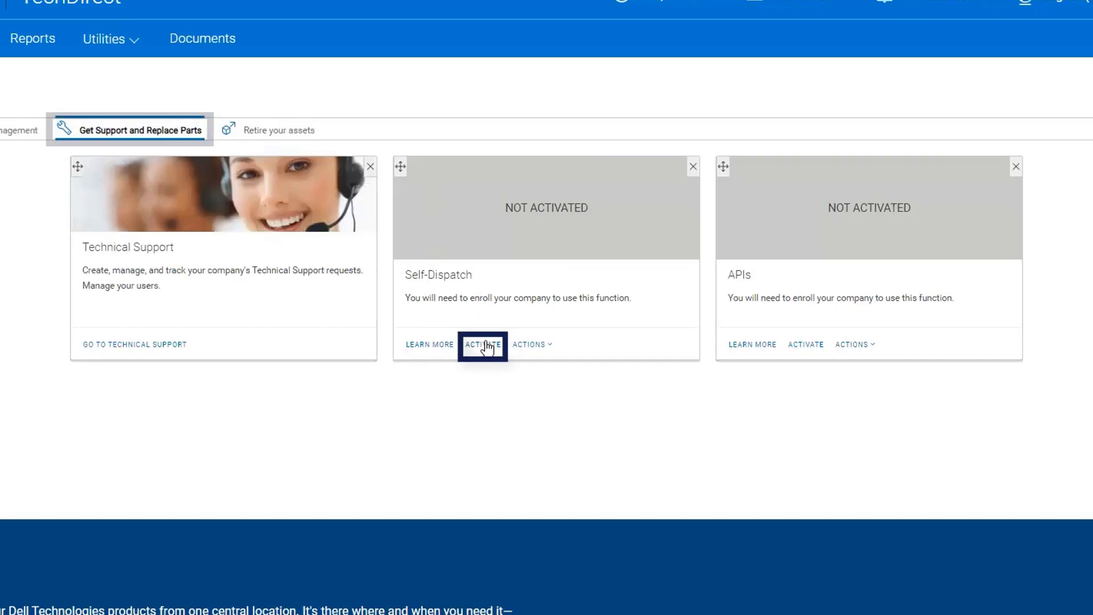
pyautogui.click(487, 346)
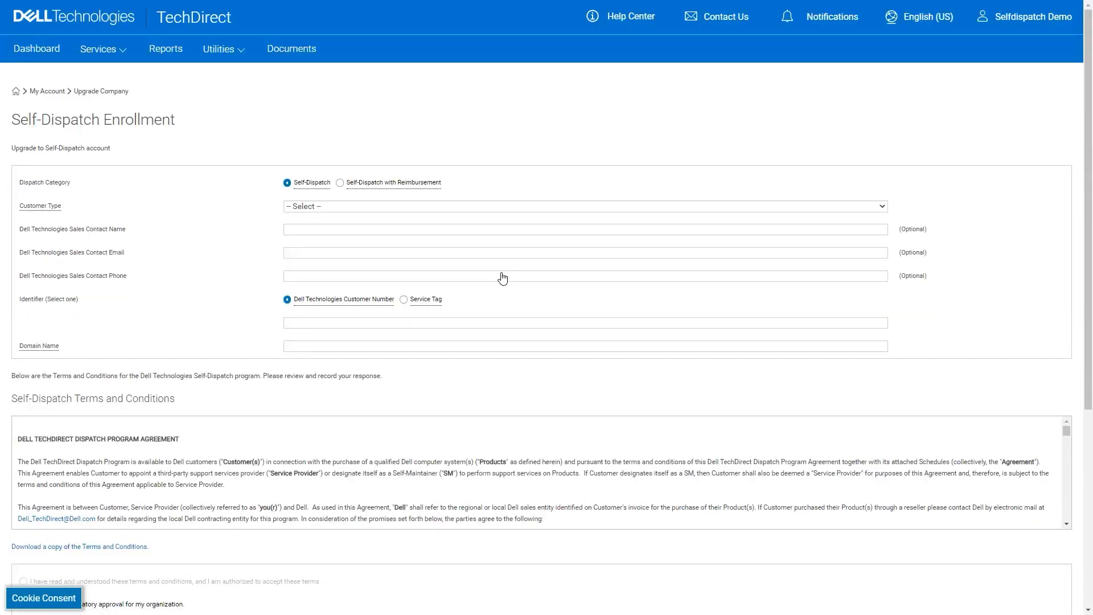
# Keep Self-Dispatch as the dispatch category and set the customer type to Self Maintainer
pyautogui.moveTo(308, 187)
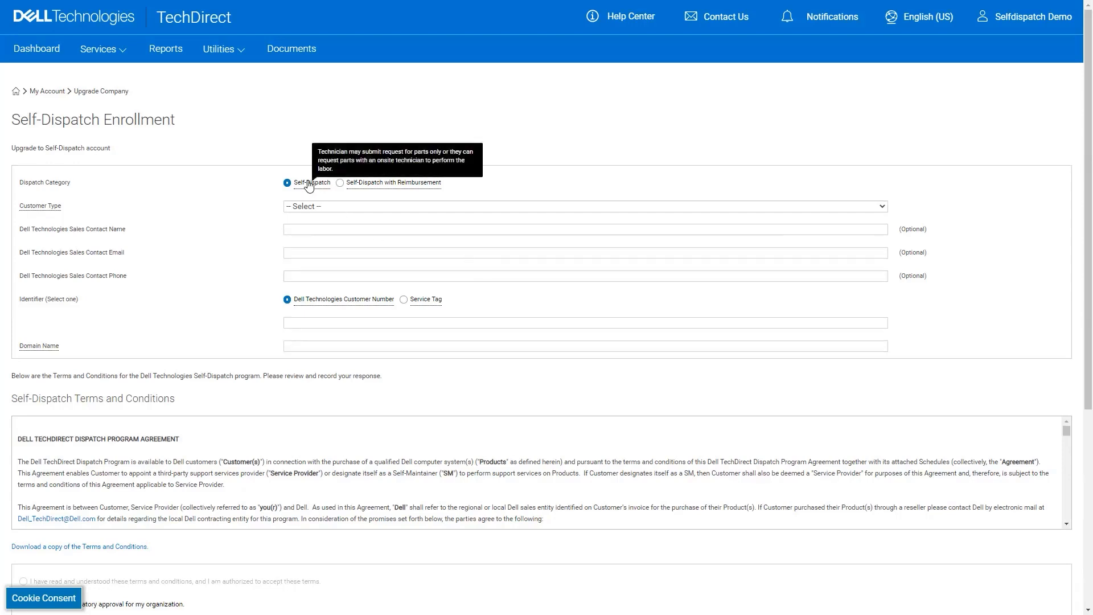
pyautogui.moveTo(361, 186)
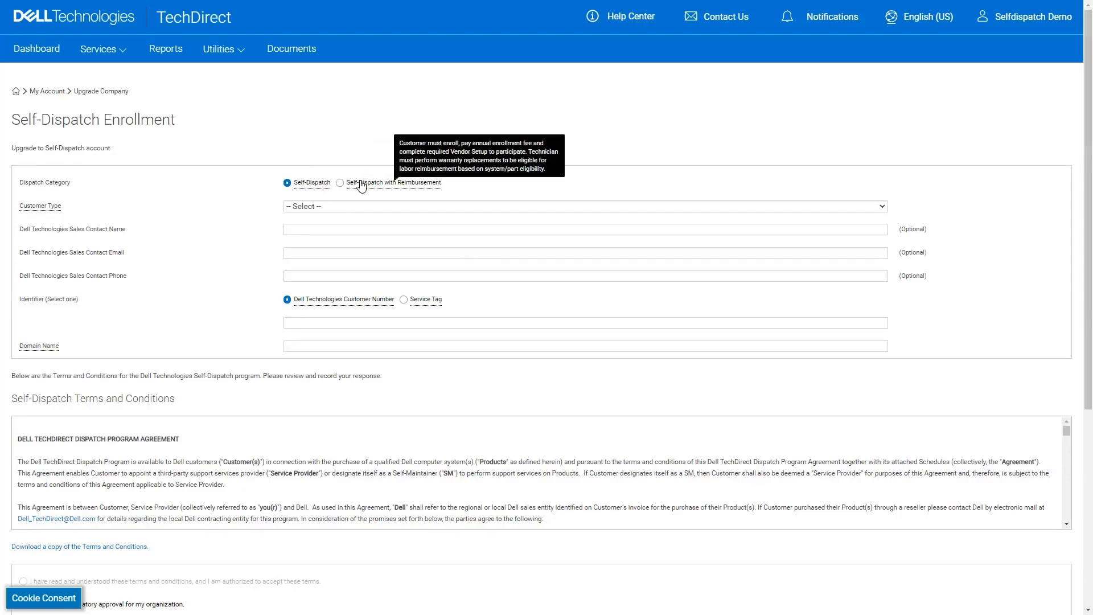
pyautogui.click(309, 186)
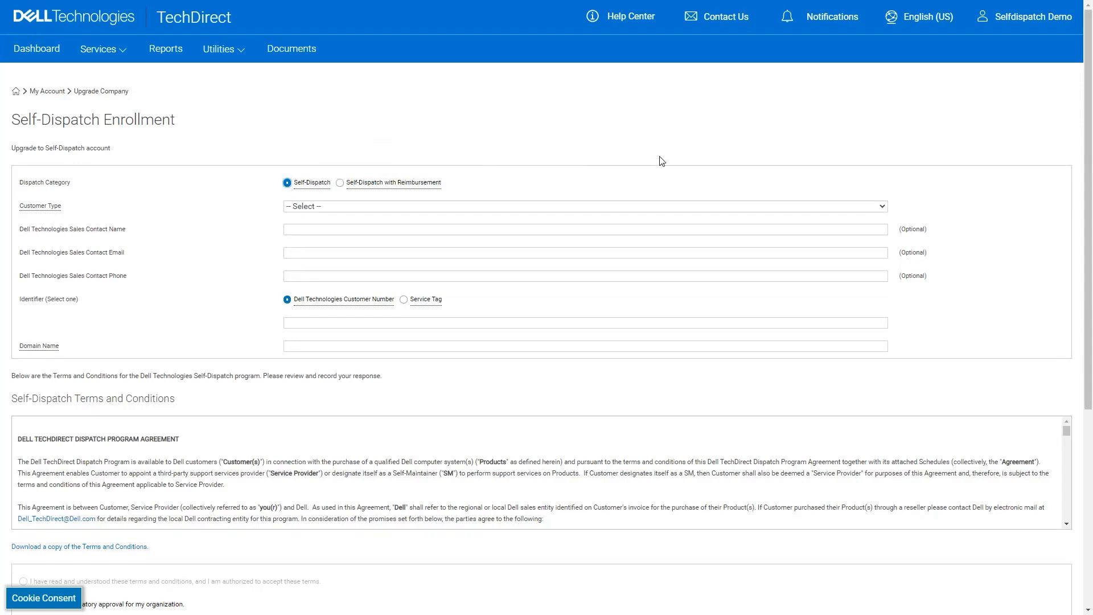
pyautogui.click(882, 207)
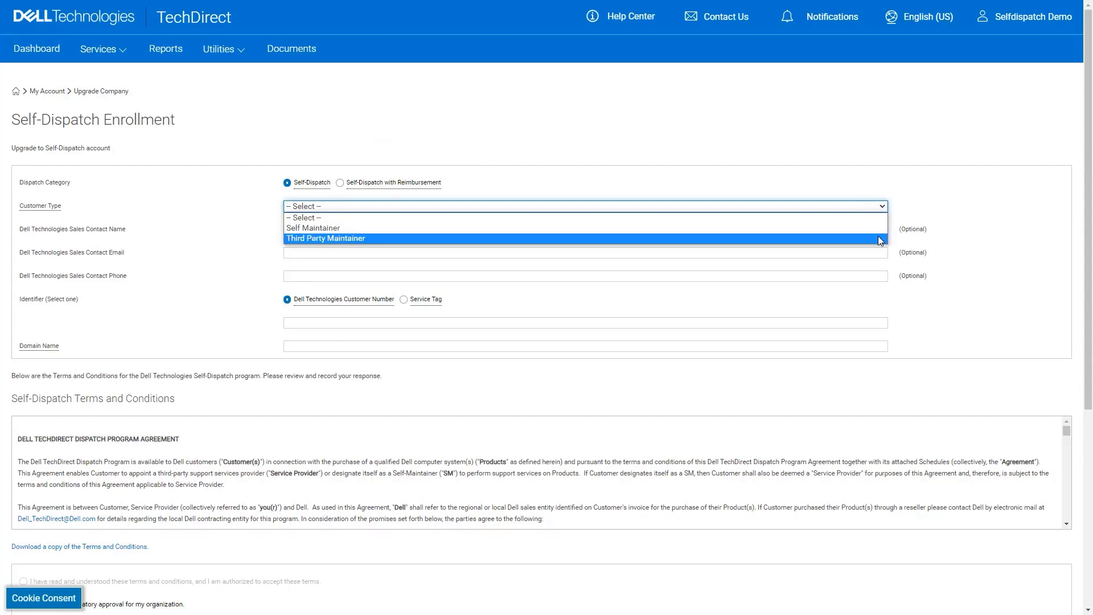
pyautogui.click(844, 228)
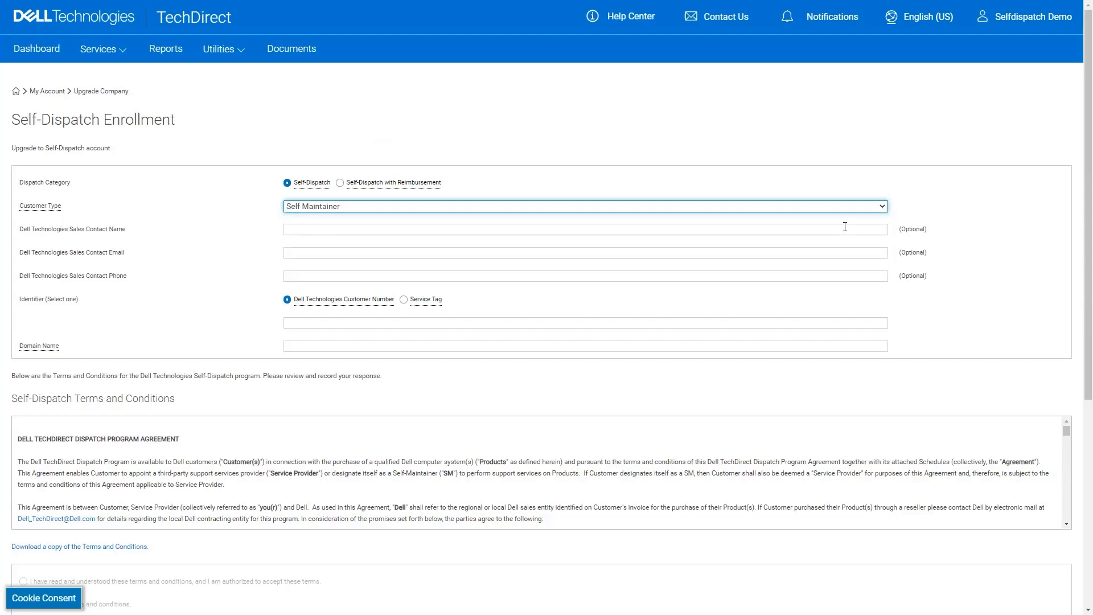
# Pass over the optional sales contact fields and identify the company by a pasted service tag
pyautogui.click(424, 227)
pyautogui.click(415, 252)
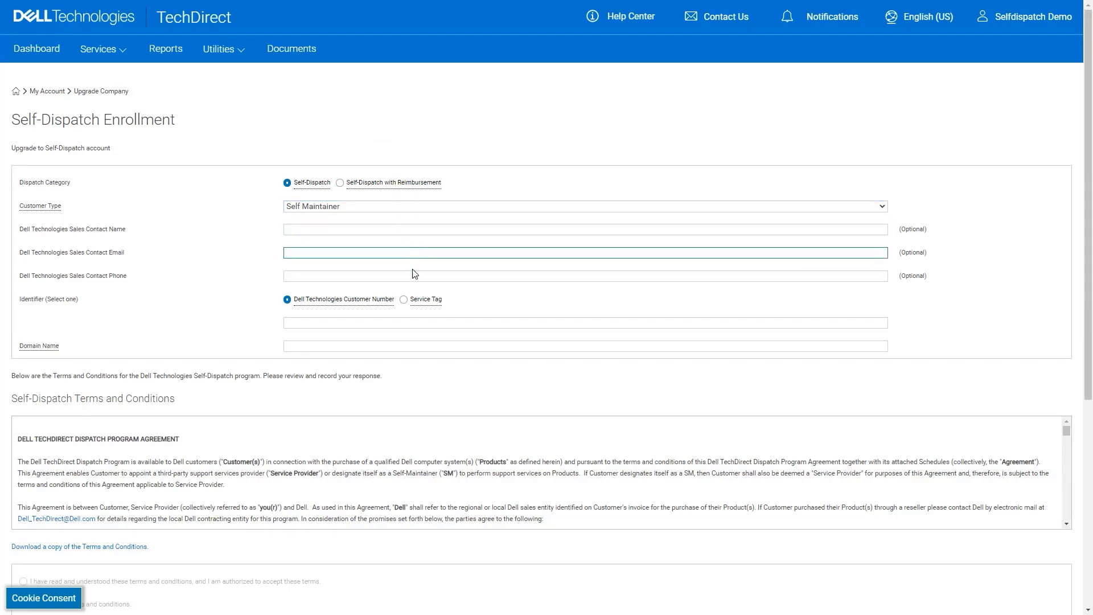
pyautogui.click(413, 276)
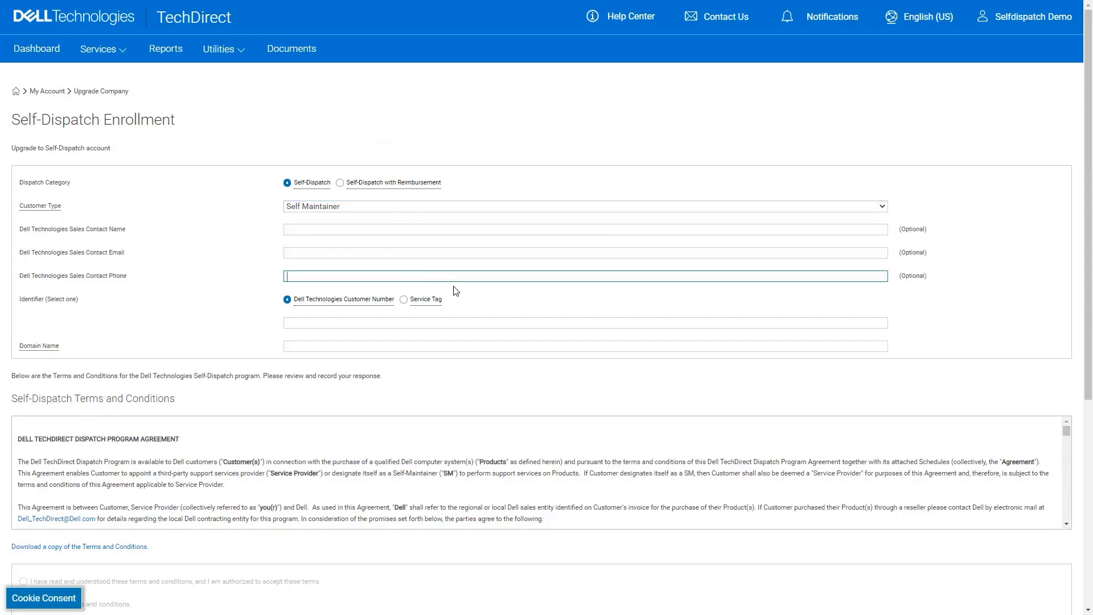
pyautogui.moveTo(384, 301)
pyautogui.moveTo(420, 301)
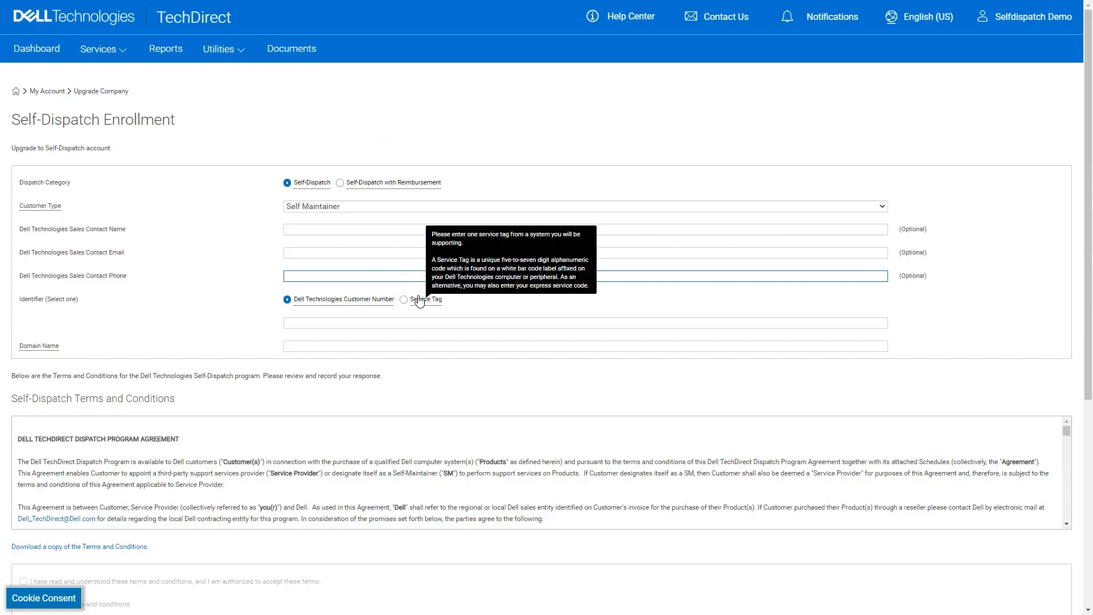
pyautogui.click(419, 301)
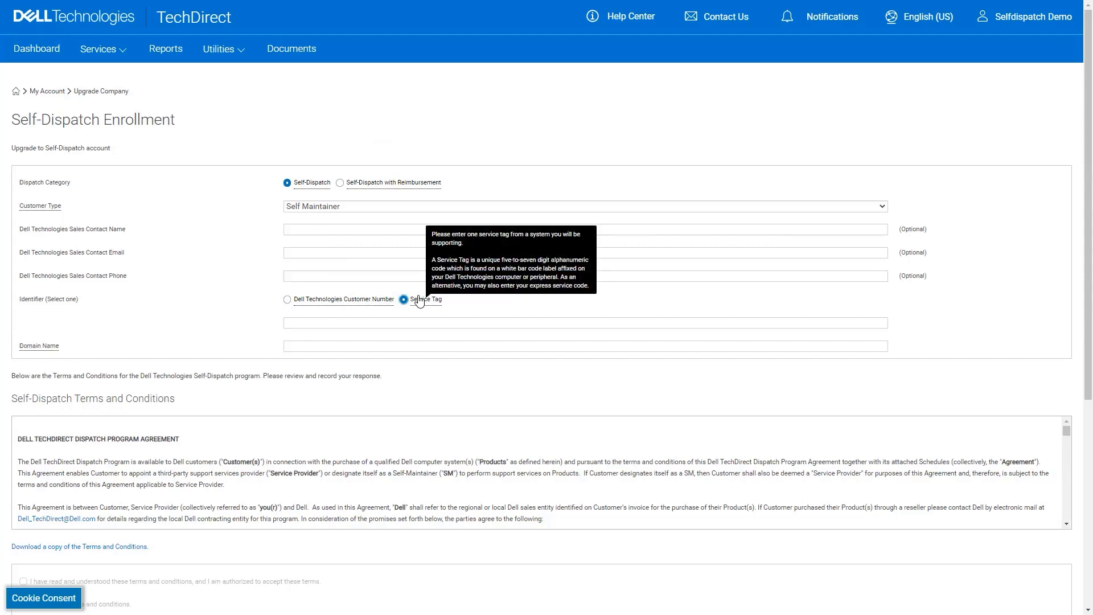
pyautogui.press('Tab')
pyautogui.write('J2MYRQ2')
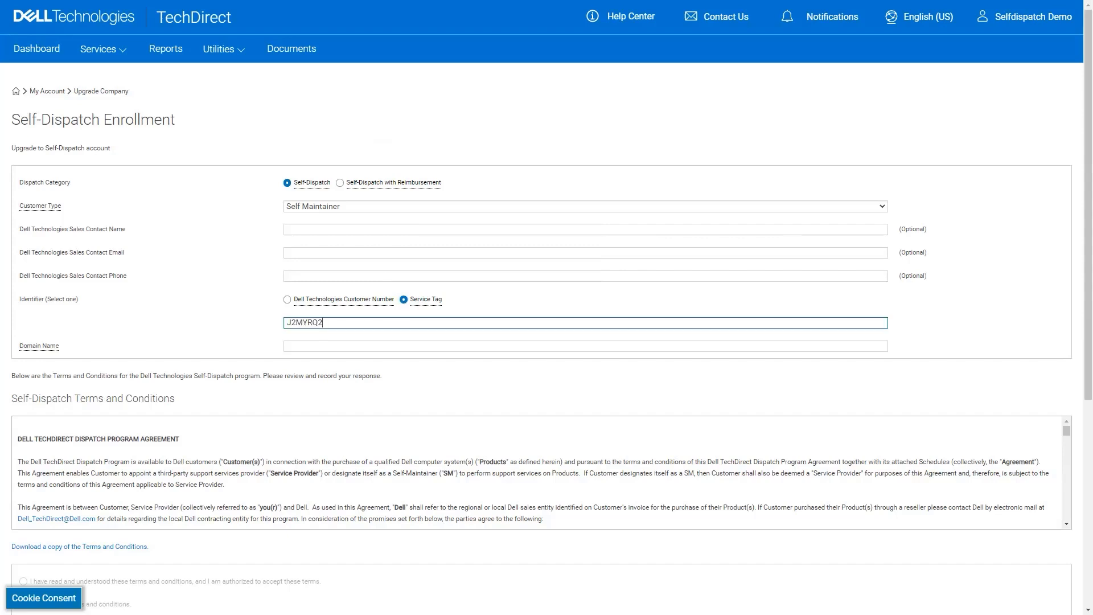
pyautogui.click(312, 376)
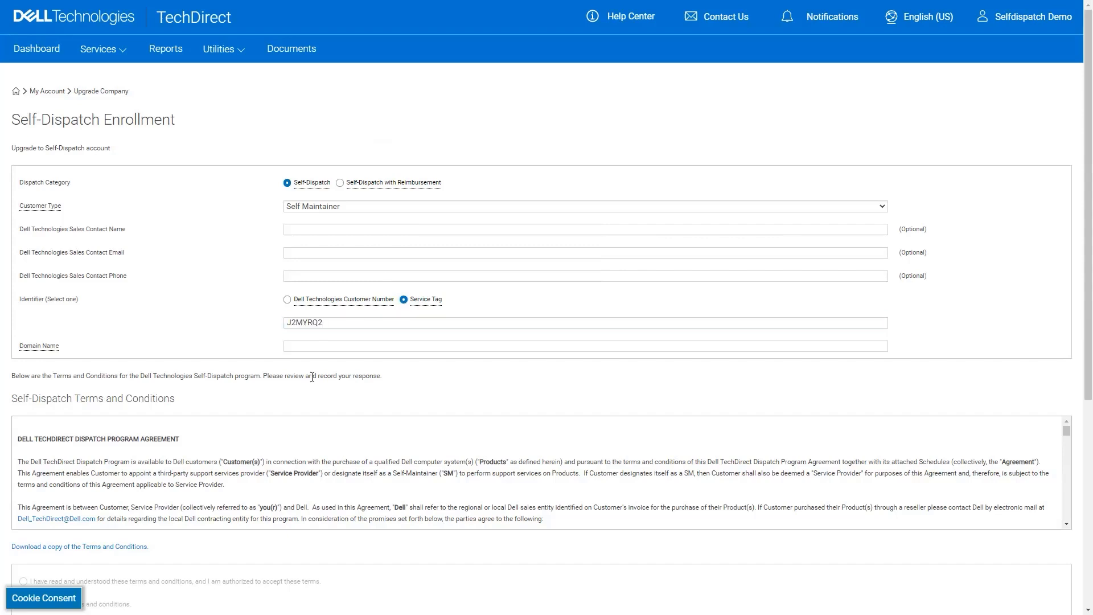
# Enter SelfDispatchDemo.com as the company's domain name
pyautogui.click(313, 344)
pyautogui.write('SelfDispatchDemo.com')
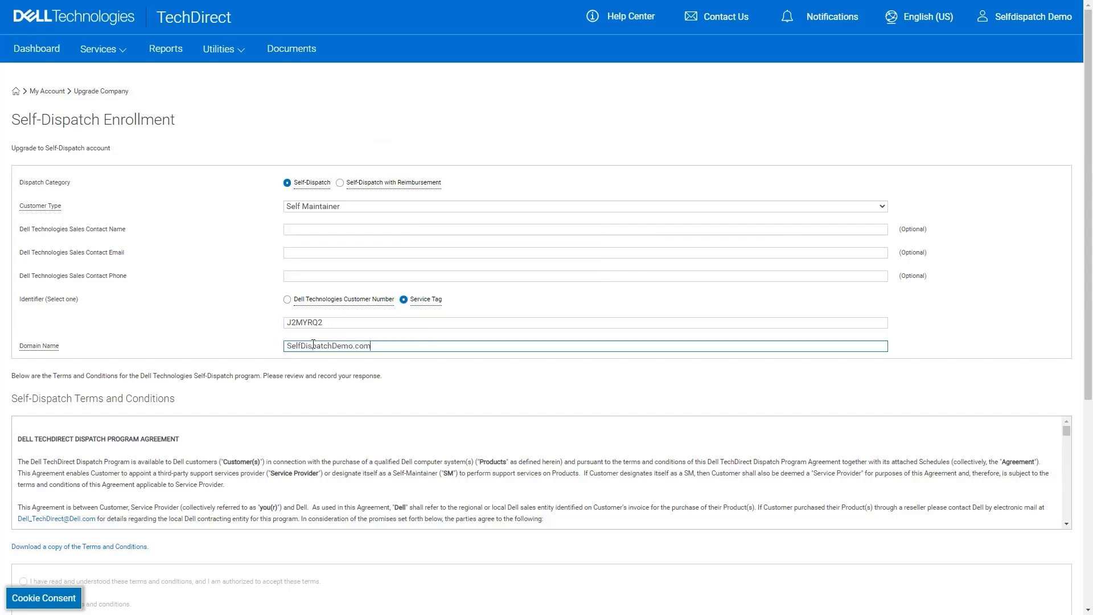
pyautogui.click(727, 405)
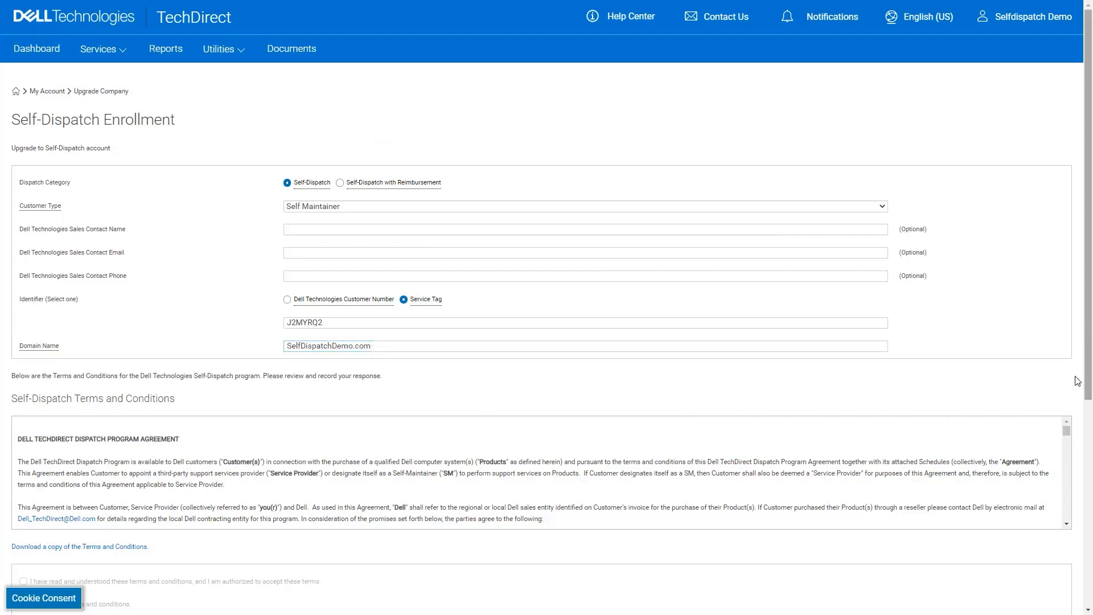
# Scroll through the Self-Dispatch terms and select 'I have read and understood these terms'
pyautogui.scroll(-2, 1077, 383)
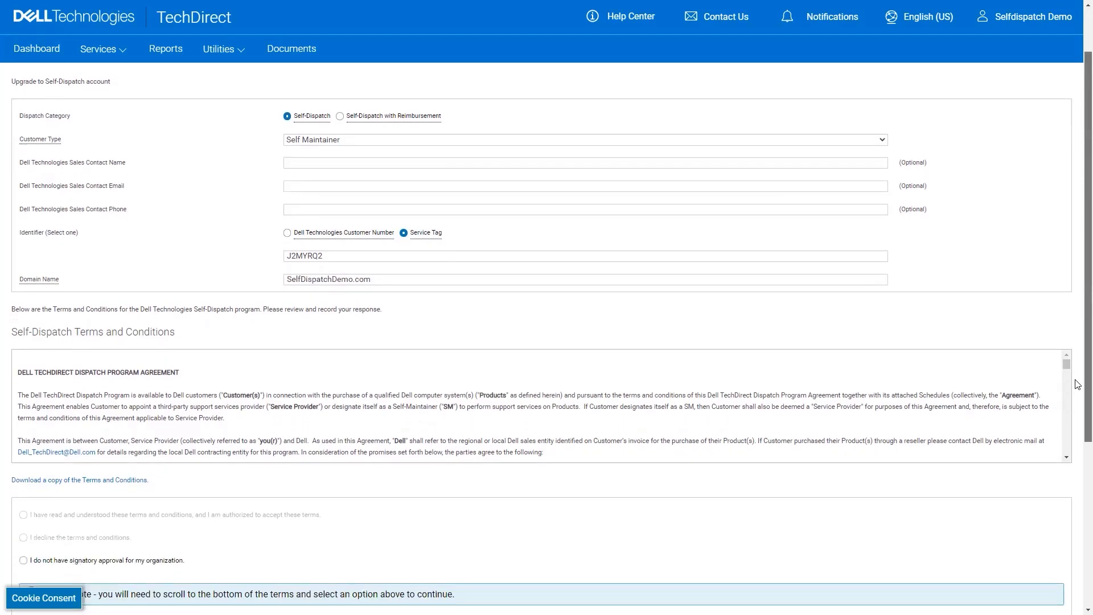
pyautogui.scroll(-2, 1077, 384)
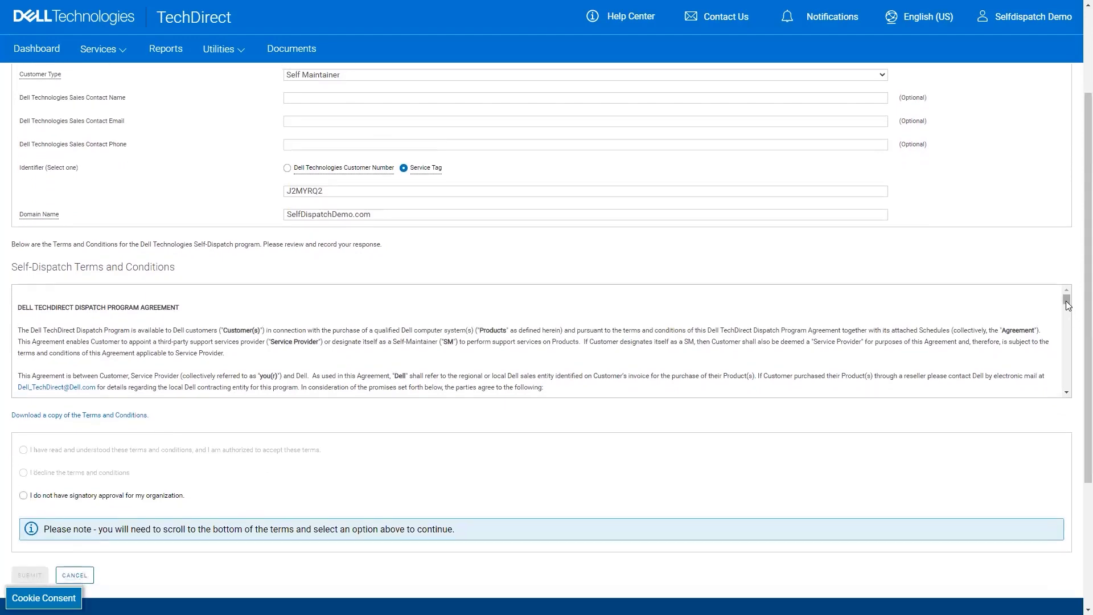
pyautogui.moveTo(1067, 306); pyautogui.dragTo(1066, 396)
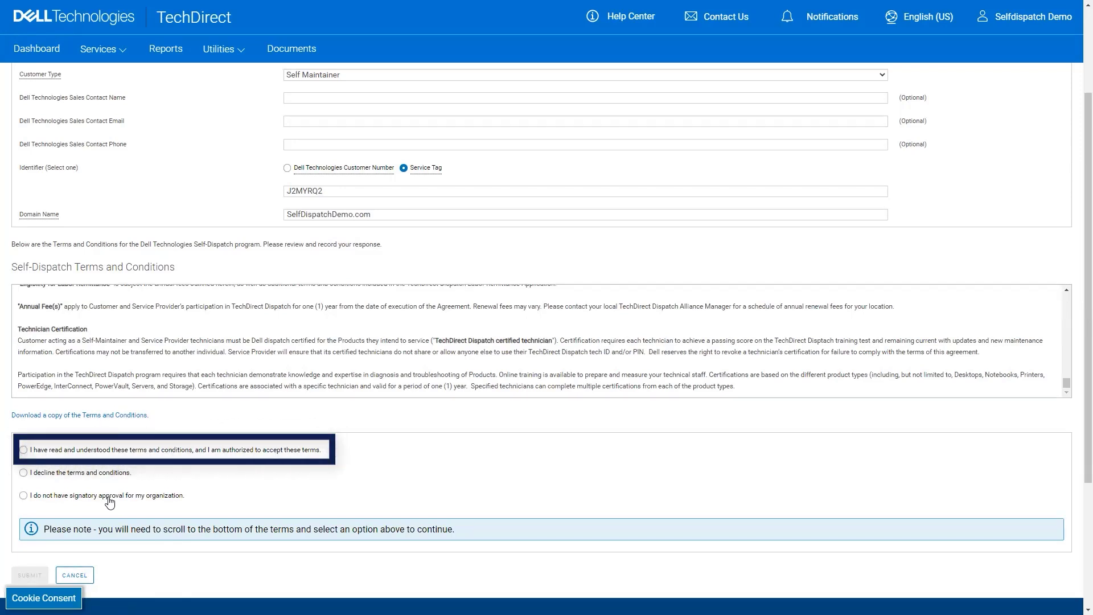
pyautogui.click(24, 450)
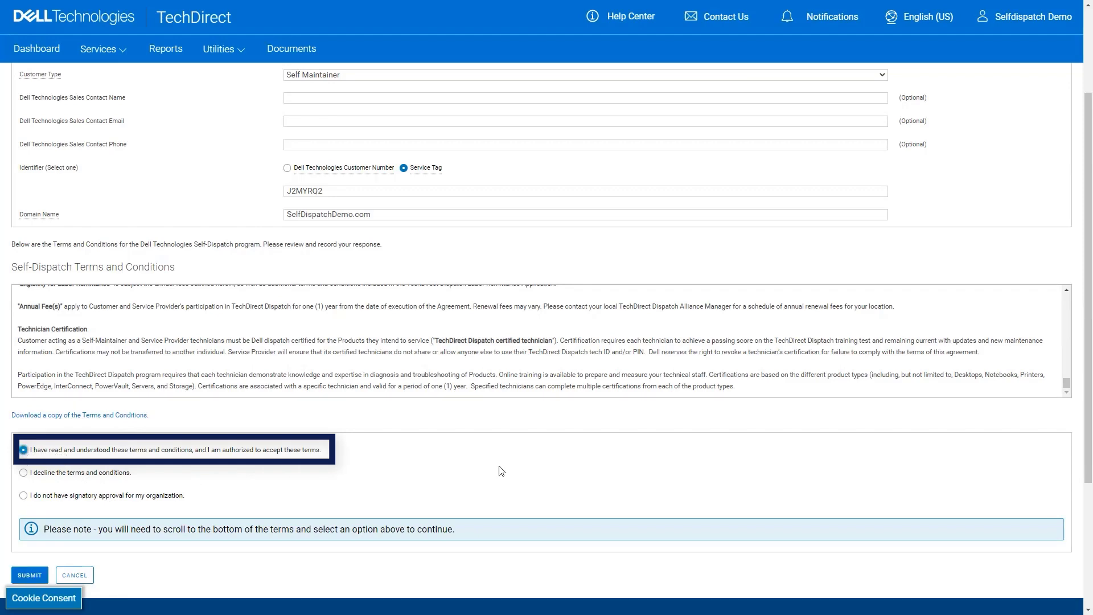
# Submit the Self-Dispatch enrollment for review
pyautogui.click(30, 575)
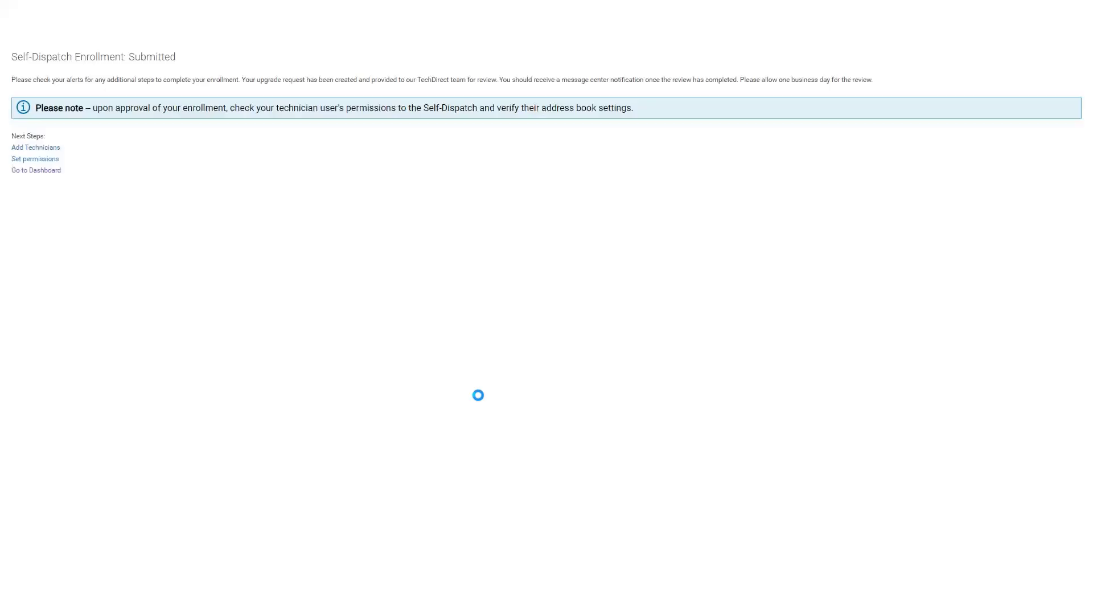